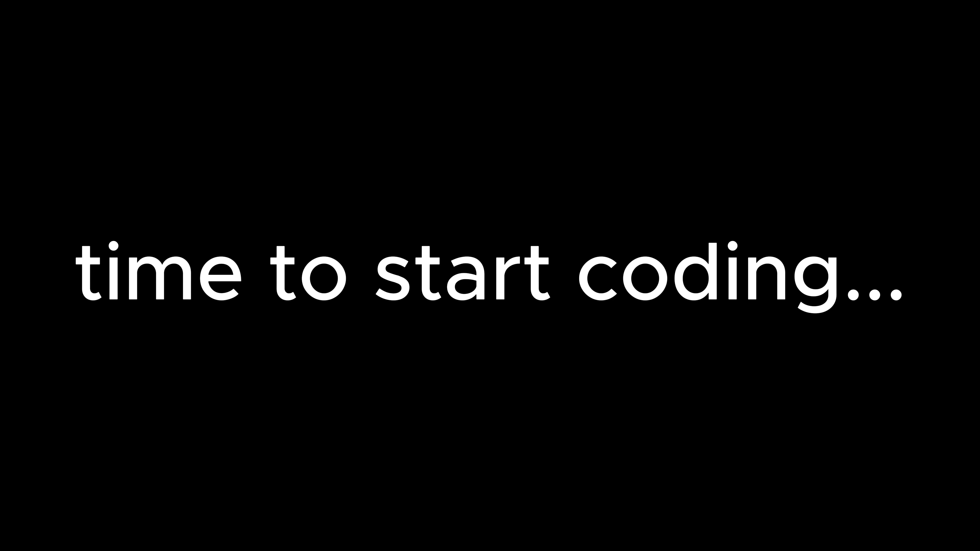
Add a "when space key pressed" event block to the sprite's code, below the green flag hat block
scroll(94, 269, "down", 5)
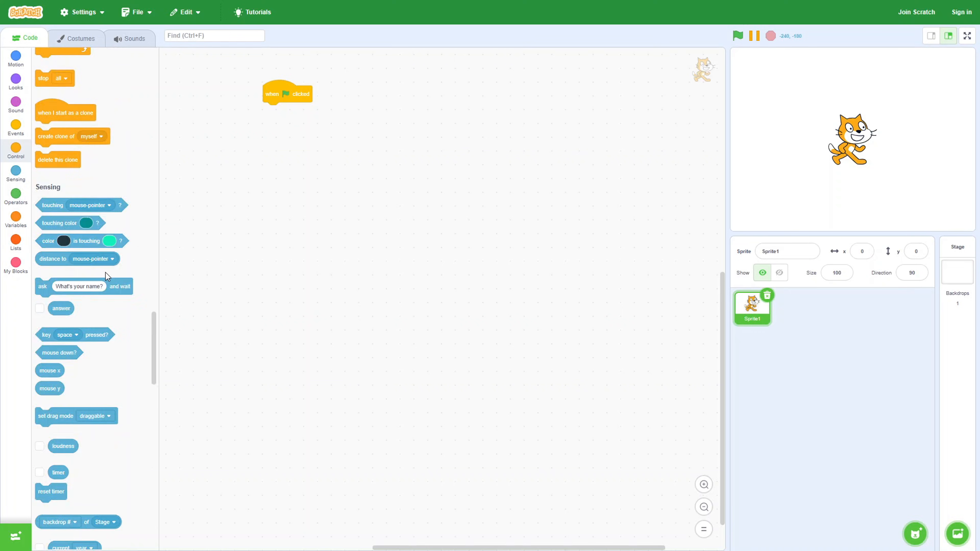
scroll(105, 272, "up", 10)
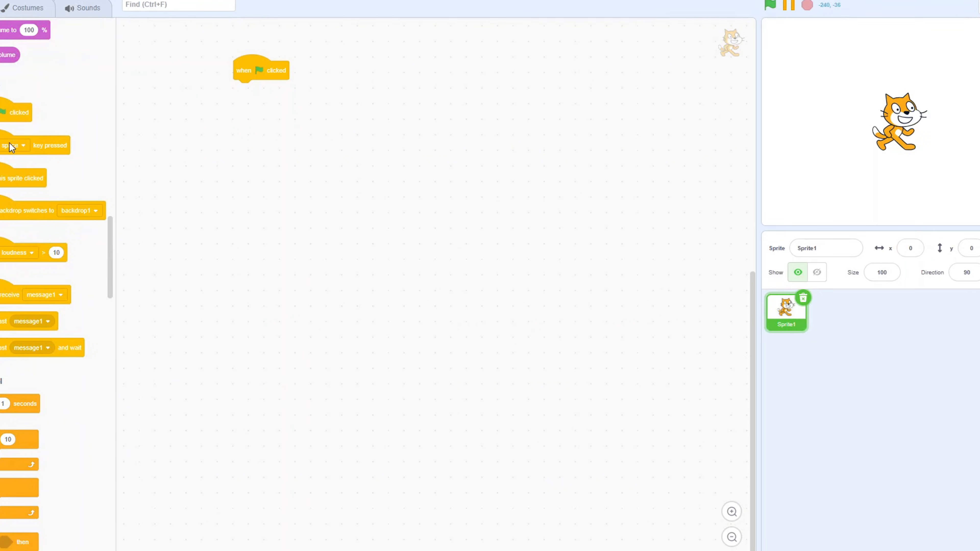
left_click(75, 161)
left_click_drag(41, 142, 284, 188)
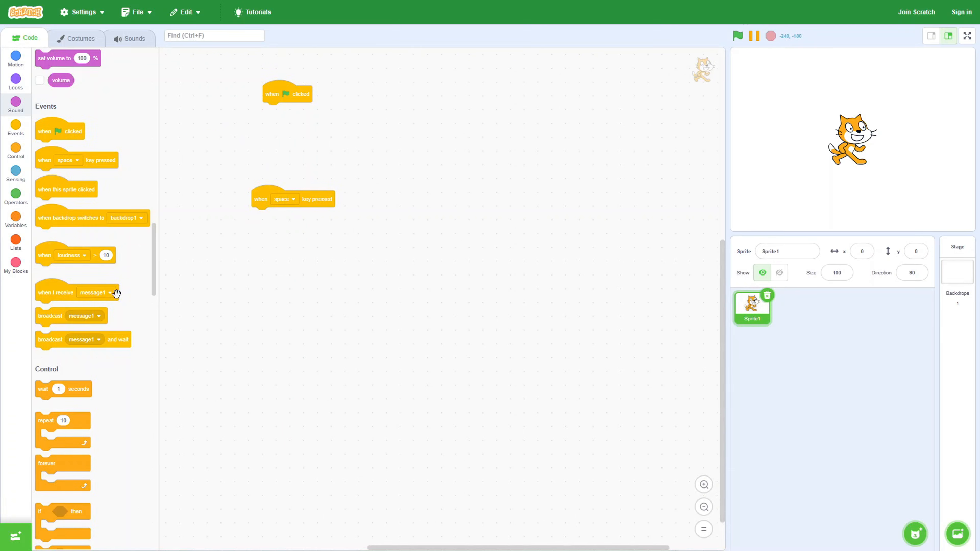
scroll(116, 293, "down", 6)
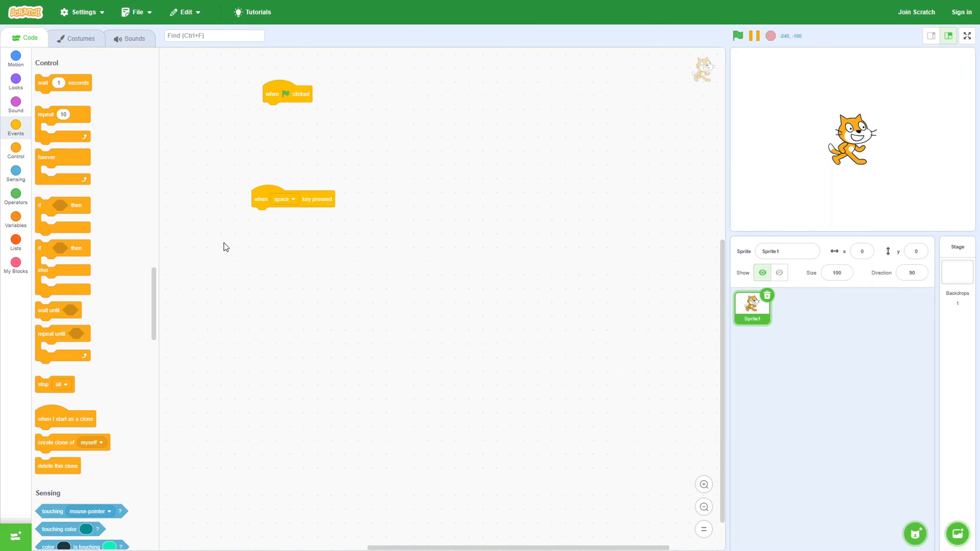
scroll(122, 331, "down", 8)
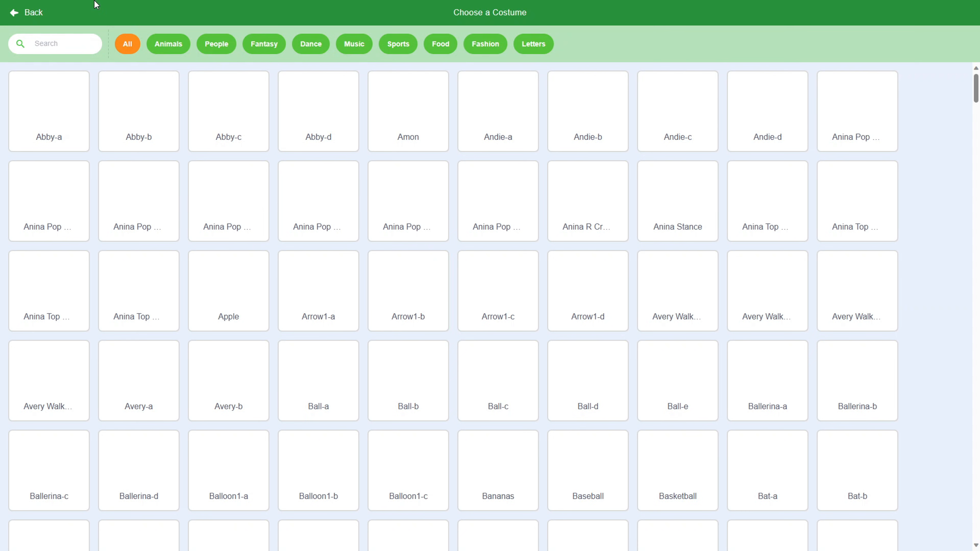
Search the costume library for "dog", add the Dog2-c costume to the sprite, and return to its code
left_click(95, 43)
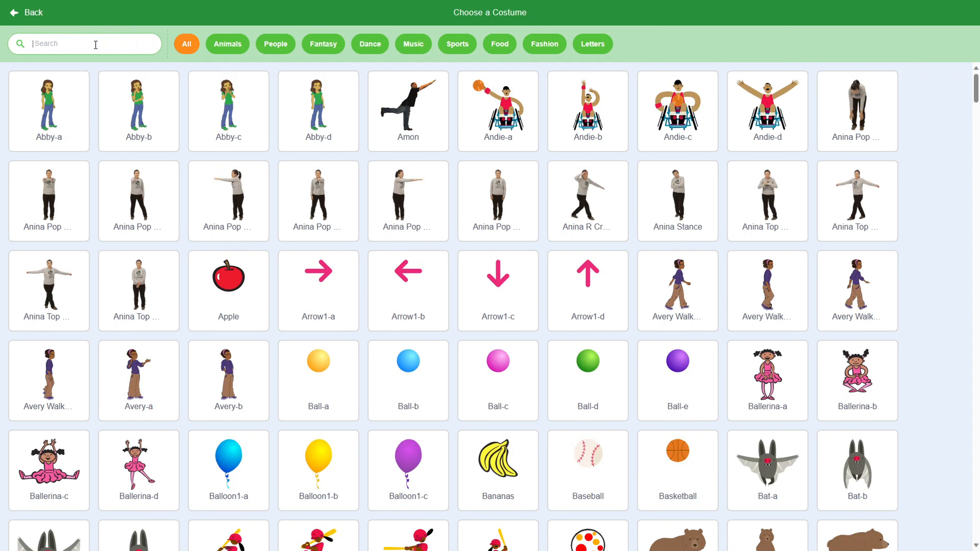
type("dog")
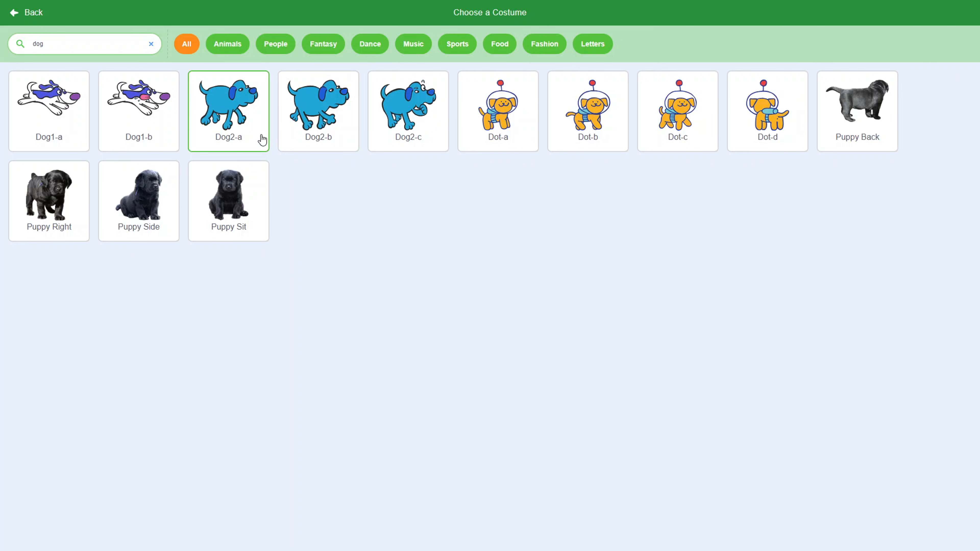
left_click(309, 116)
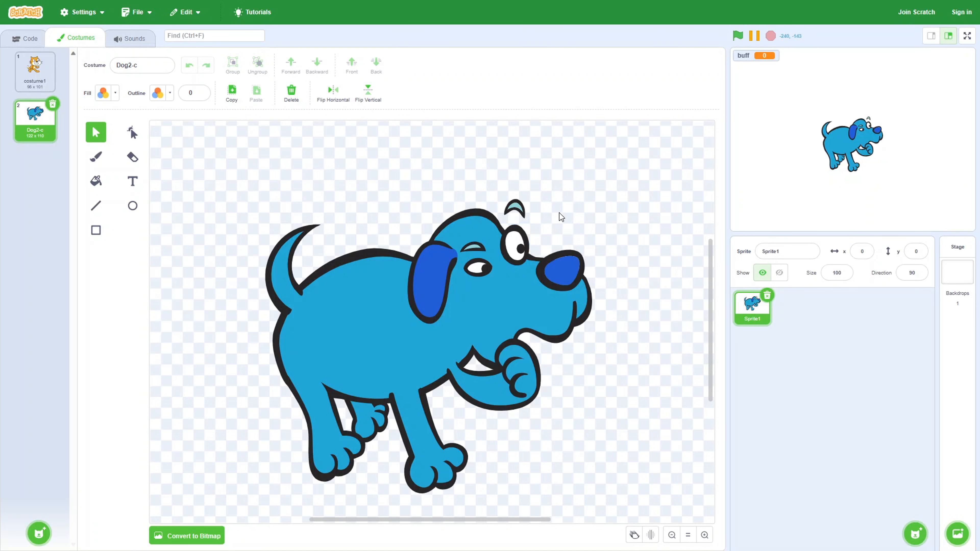
left_click(25, 38)
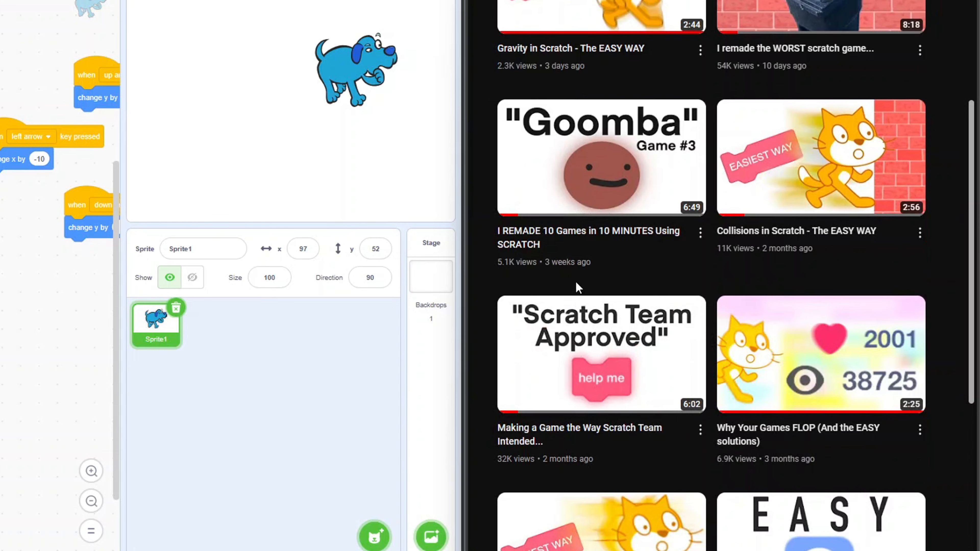
Open the YouTube tutorial "Smooth Movement in Scratch - The EASY WAY" and create a variable named "y vel" for all sprites
scroll(577, 284, "down", 5)
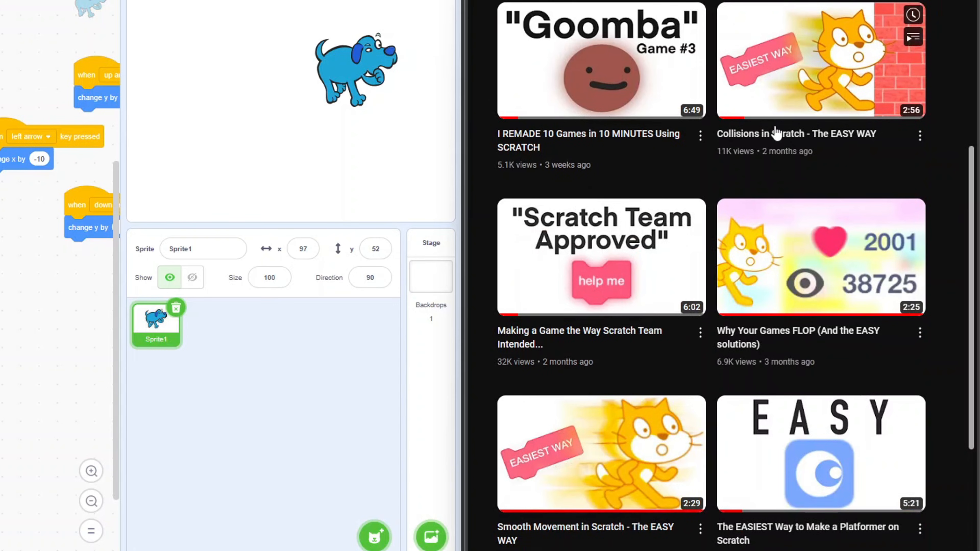
left_click(570, 341)
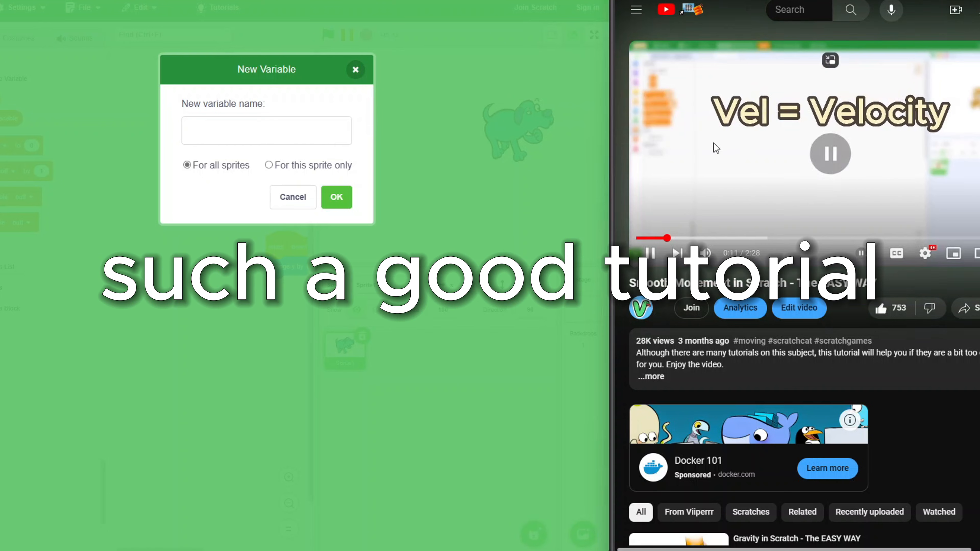
type("y vek")
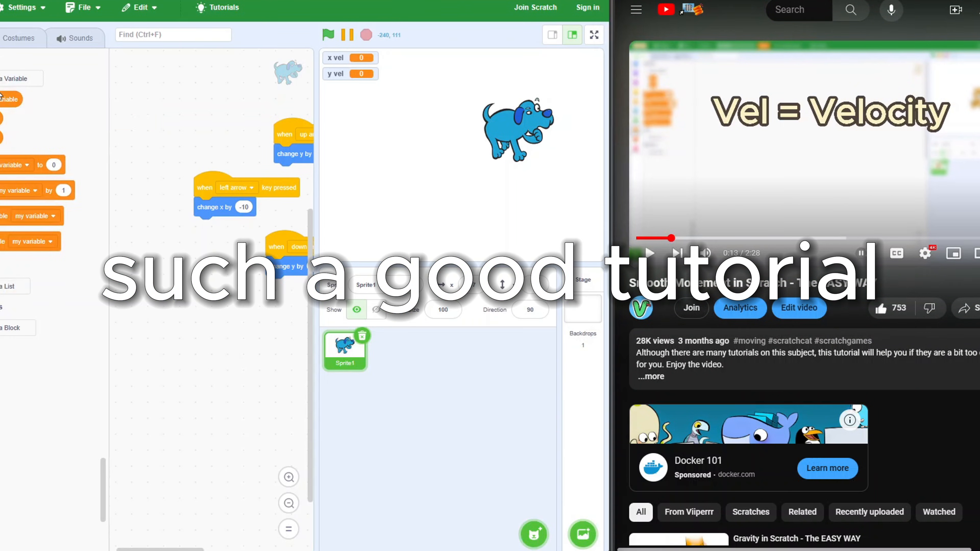
scroll(211, 271, "right", 3)
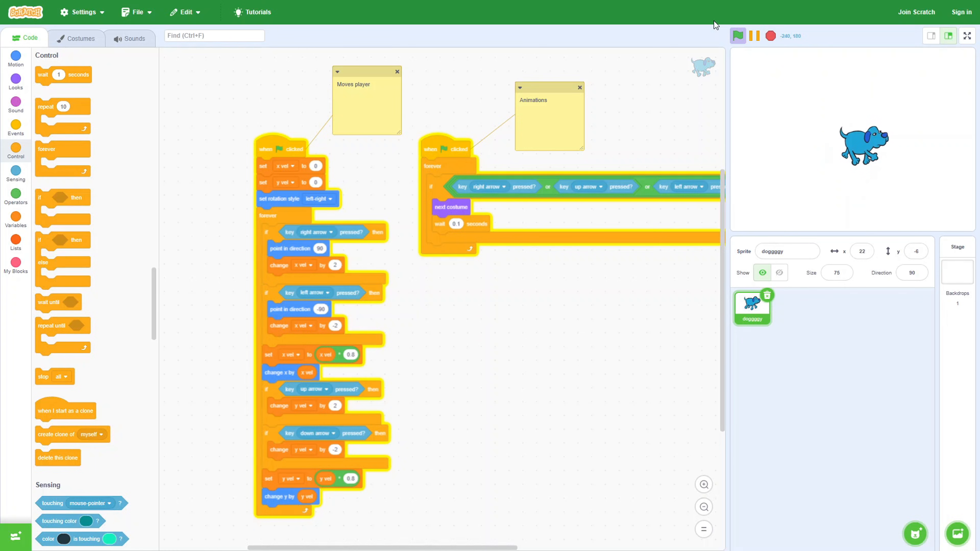
Test the dog's leftward movement in the running project
key("Left")
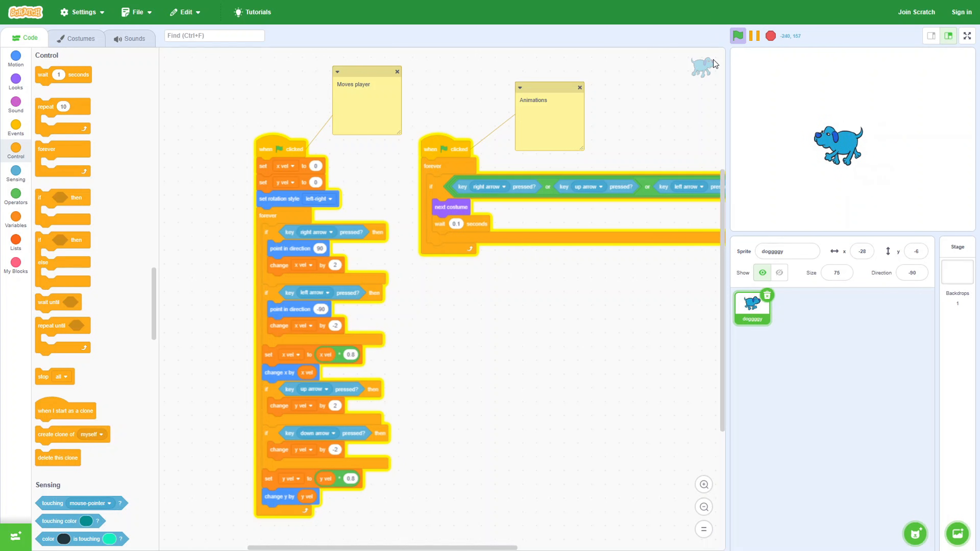
left_click(907, 539)
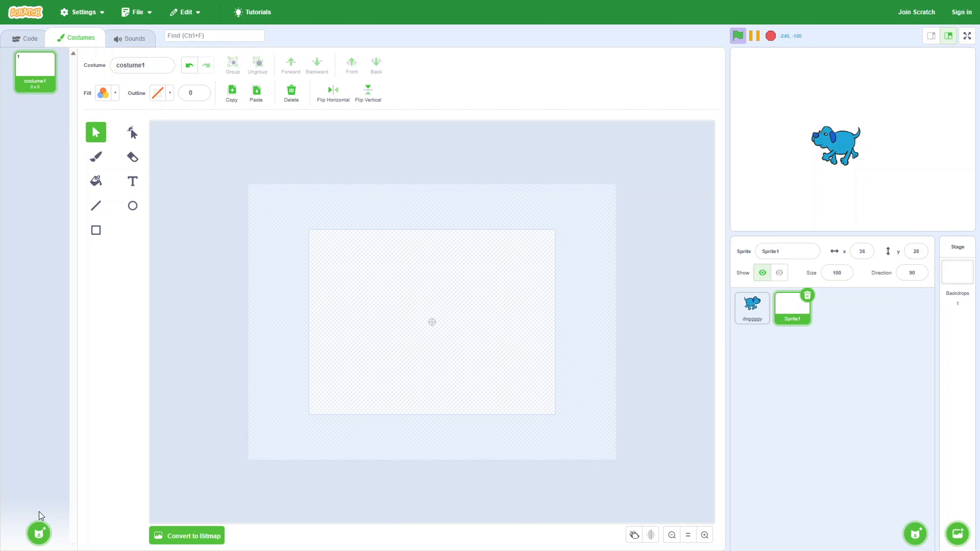
mouse_move(914, 534)
left_click(807, 296)
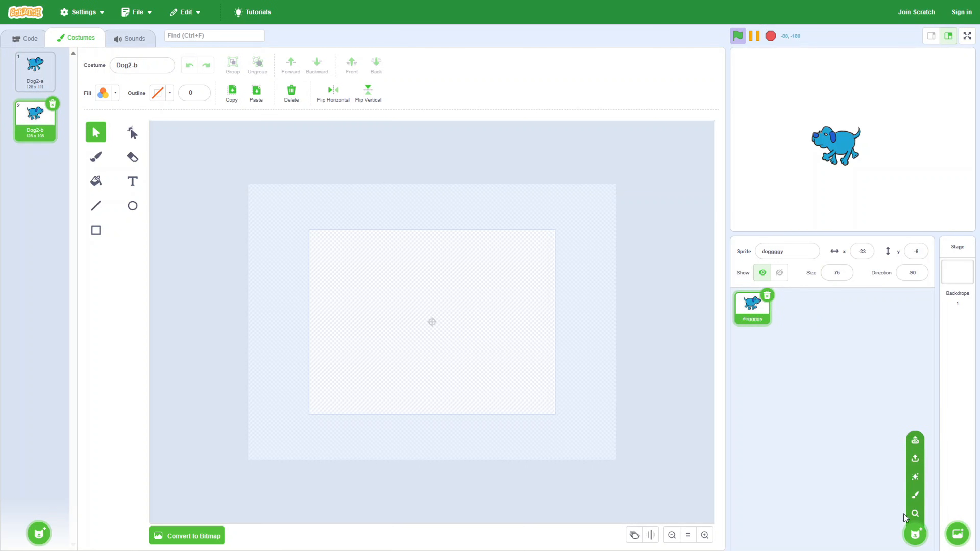
Add a squirrel sprite and paste the dog drawing into its costume, enlarged and placed behind the squirrel's head as a body
left_click(915, 534)
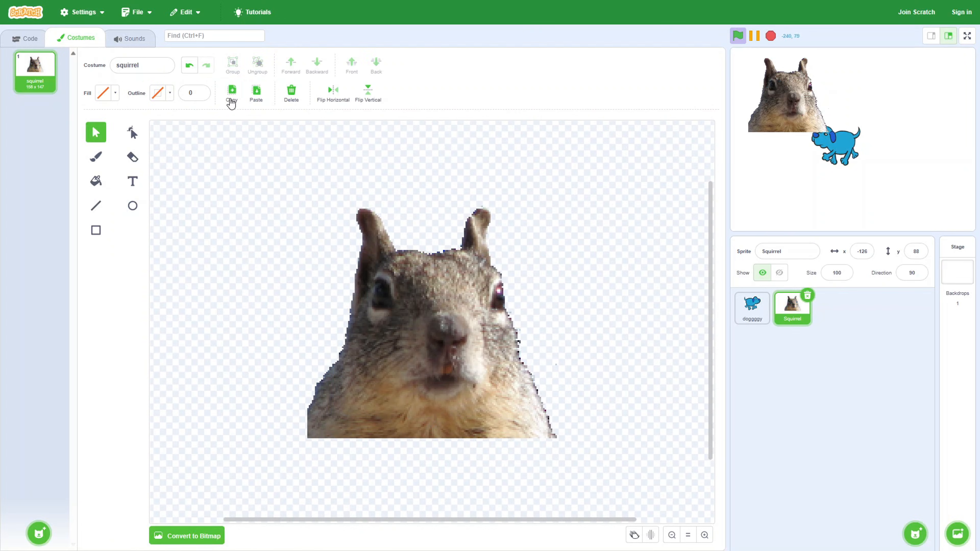
left_click(256, 92)
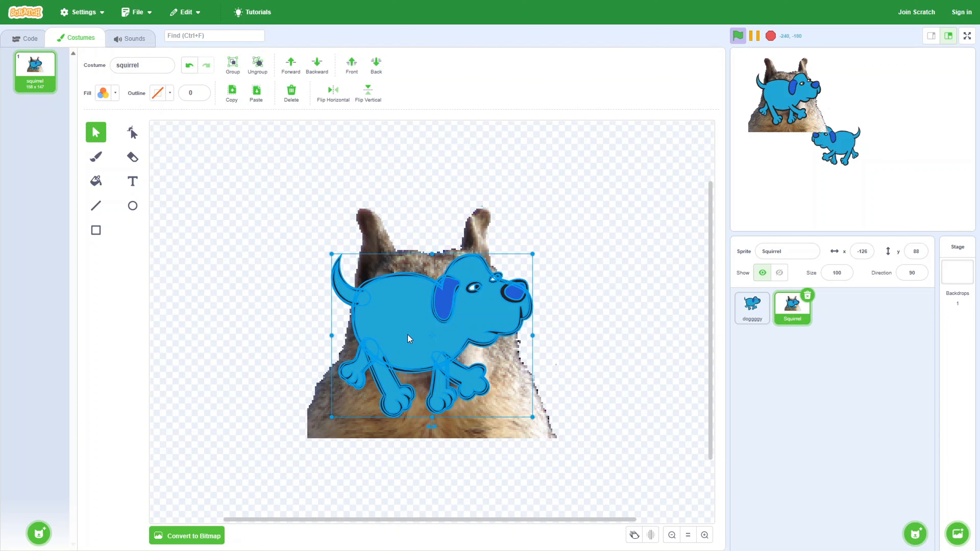
left_click_drag(407, 334, 338, 384)
left_click_drag(472, 308, 491, 314)
left_click(376, 66)
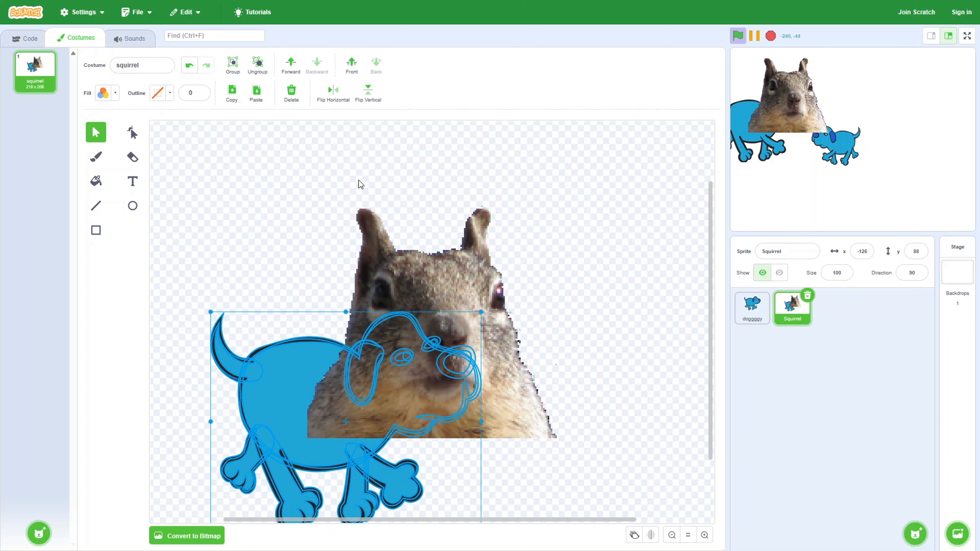
left_click(278, 261)
scroll(294, 314, "down", 2)
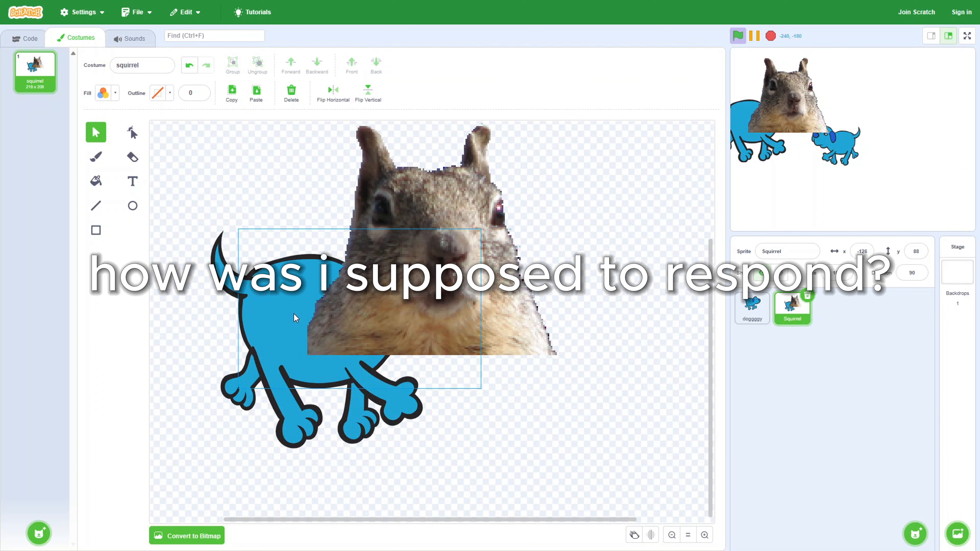
scroll(293, 309, "up", 2)
scroll(292, 314, "down", 2)
scroll(295, 312, "up", 2)
scroll(293, 314, "down", 2)
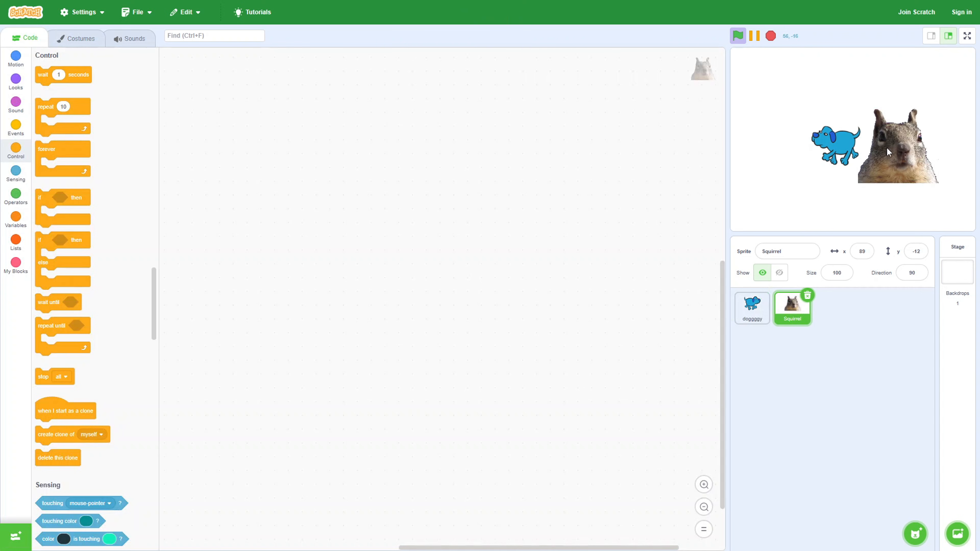
Move the squirrel sprite to the upper-left part of the stage
left_click_drag(886, 147, 779, 214)
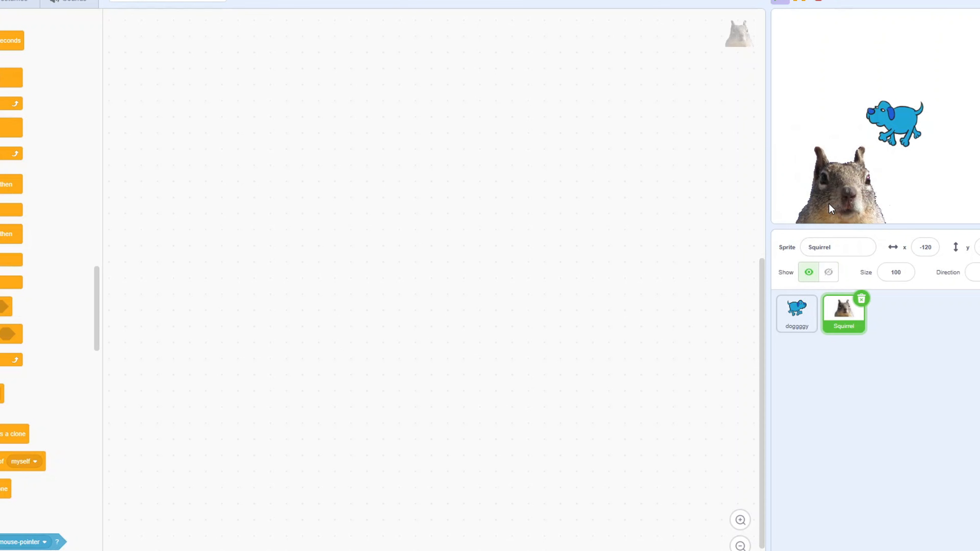
left_click_drag(869, 206, 865, 82)
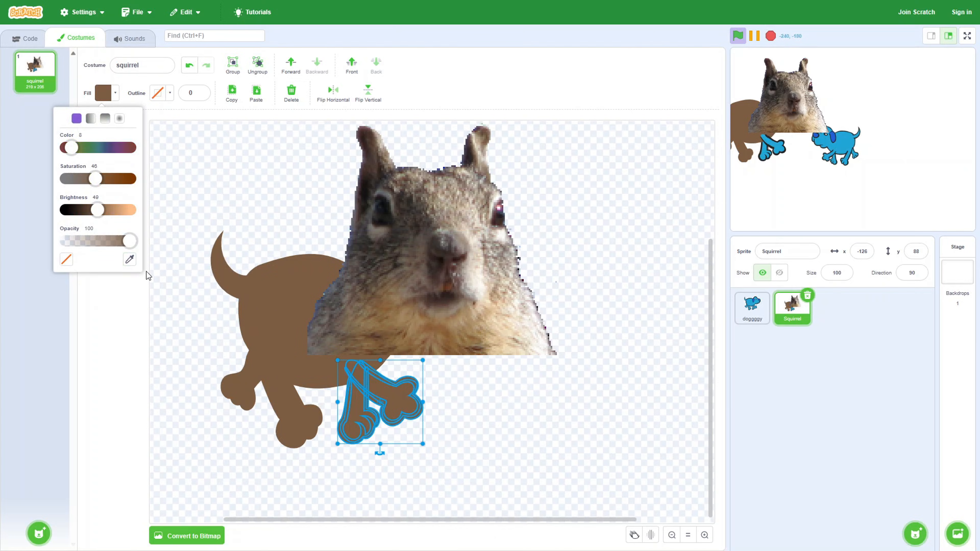
Finish filling the pasted dog body in the squirrel costume with brown, and deselect it
left_click(193, 271)
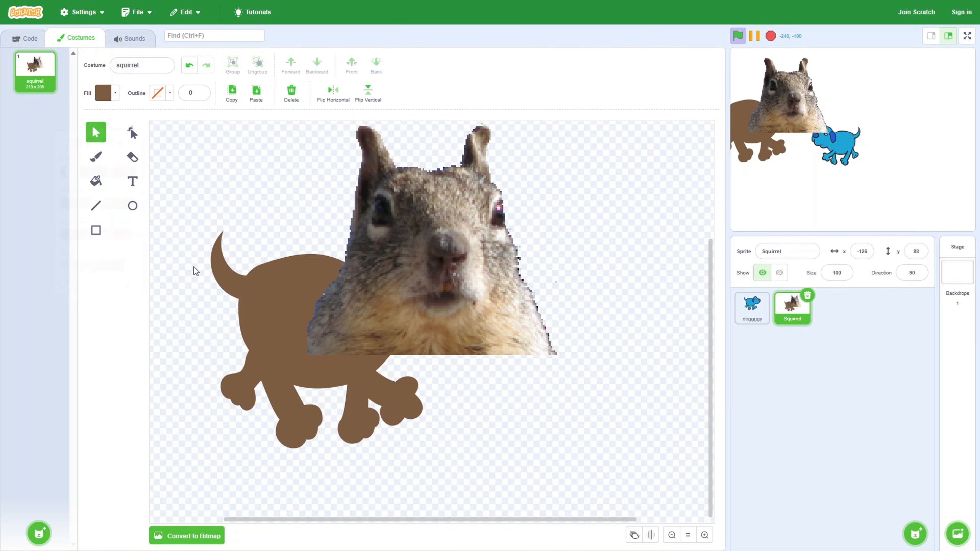
left_click(170, 184)
left_click_drag(169, 184, 213, 273)
left_click(246, 196)
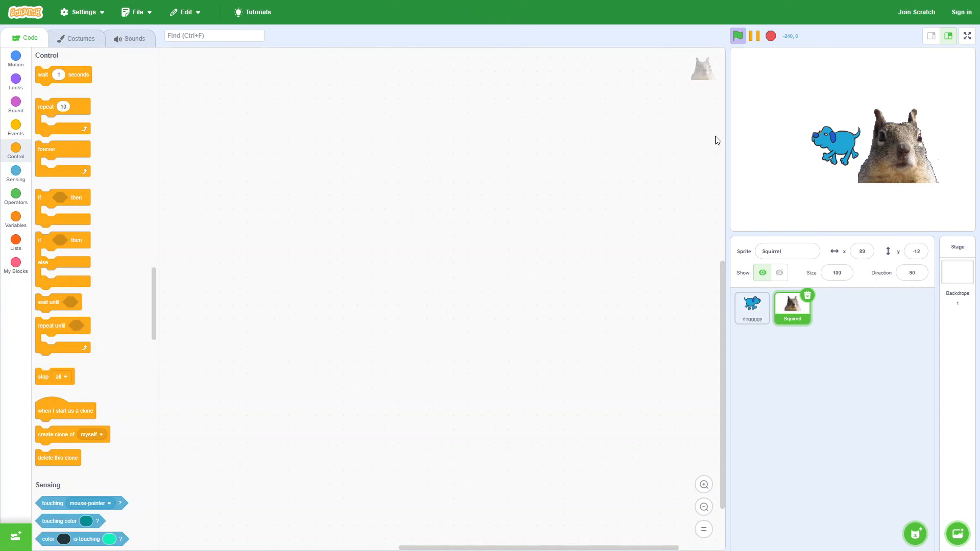
Move the squirrel sprite to the lower-left part of the stage, below the dog
left_click_drag(888, 146, 784, 206)
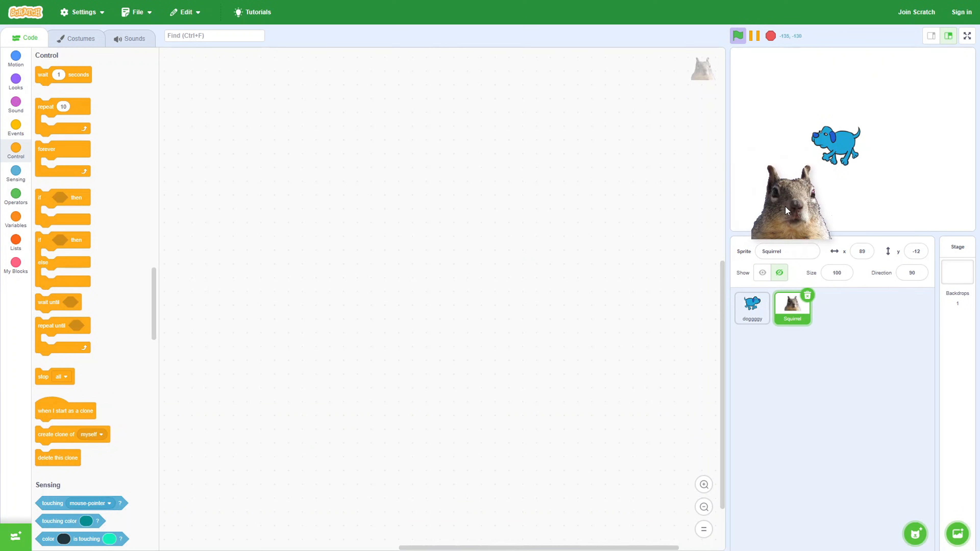